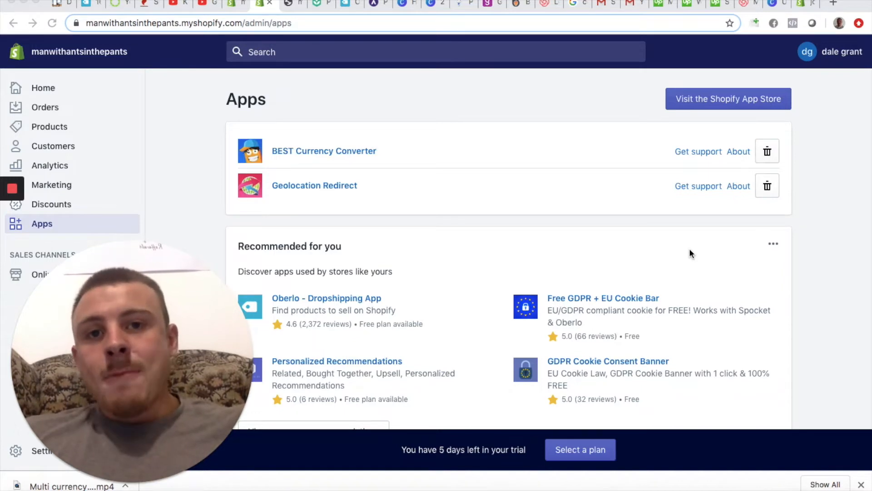
Step: Remove the BEST Currency Converter app from the store without giving a reason
{"action": "left_click", "coordinate": [767, 154]}
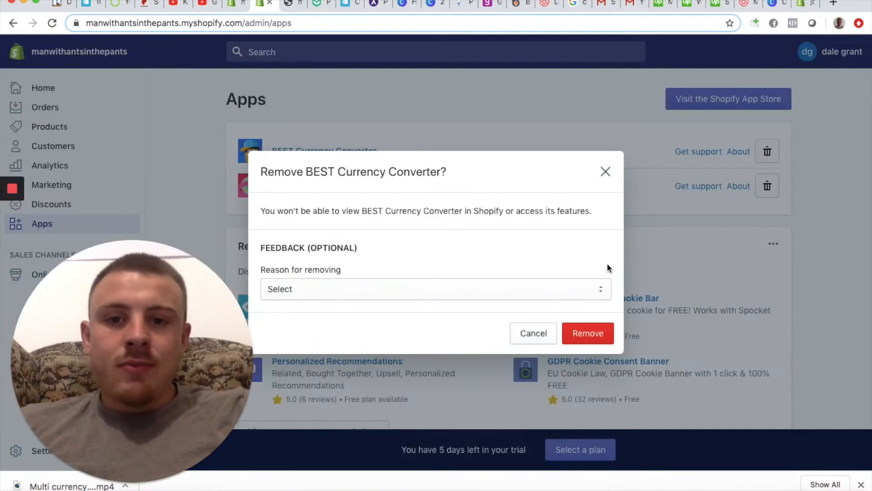
{"action": "left_click", "coordinate": [582, 338]}
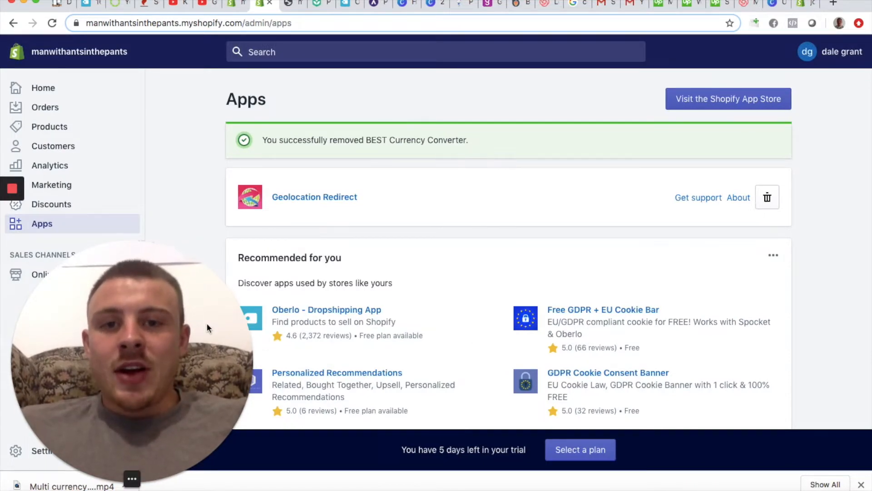
{"action": "left_click_drag", "start_coordinate": [206, 322], "coordinate": [862, 303]}
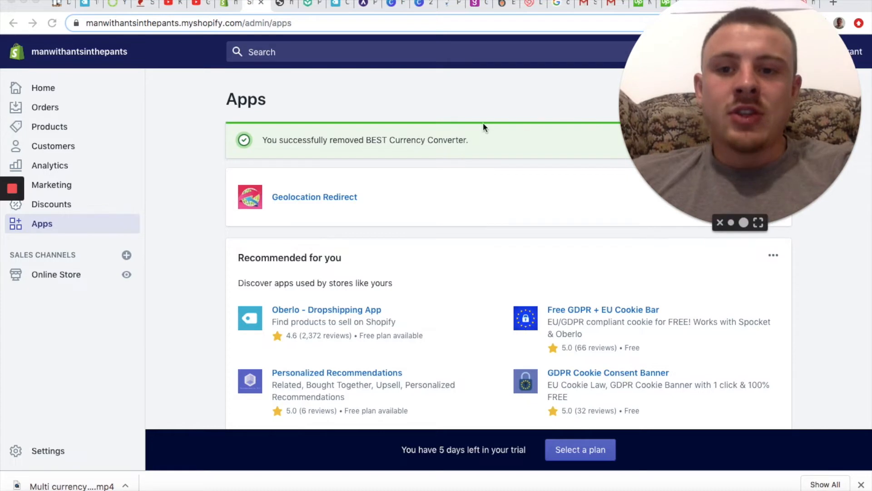
Step: Open the Shopify Payments settings from the store's payment providers and go to the enabled currencies
{"action": "left_click", "coordinate": [48, 450]}
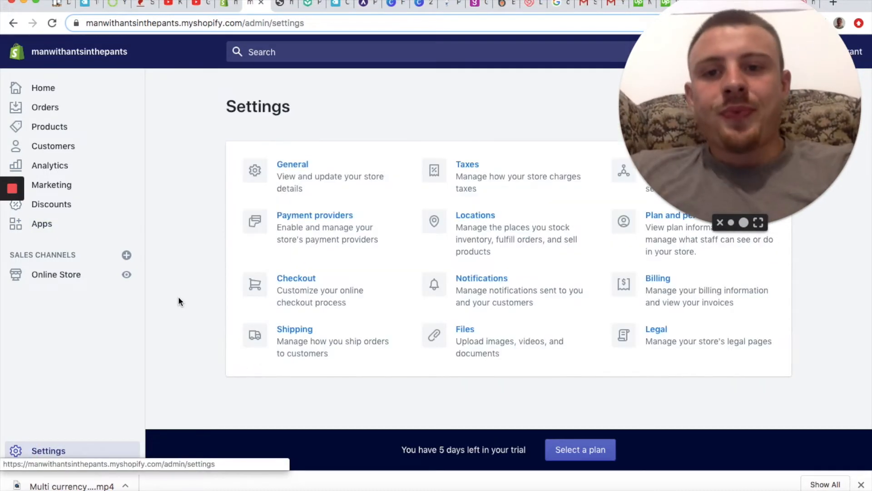
{"action": "left_click_drag", "start_coordinate": [726, 146], "coordinate": [484, 82]}
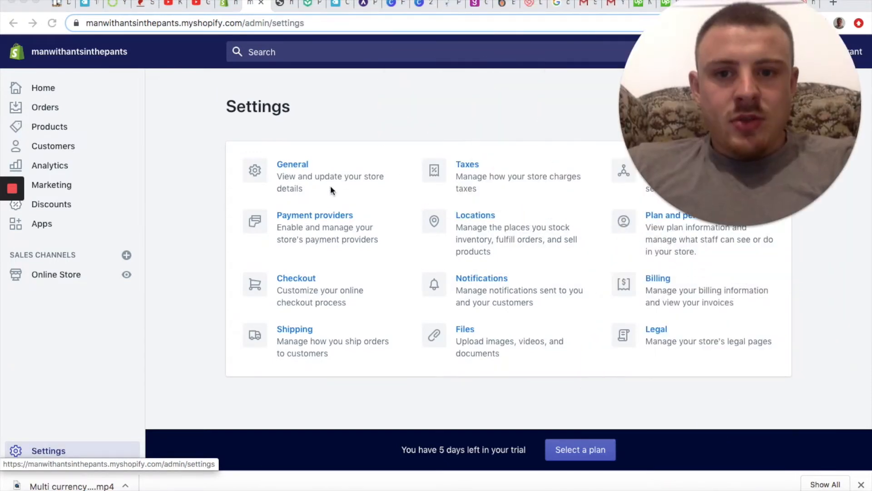
{"action": "left_click", "coordinate": [331, 224]}
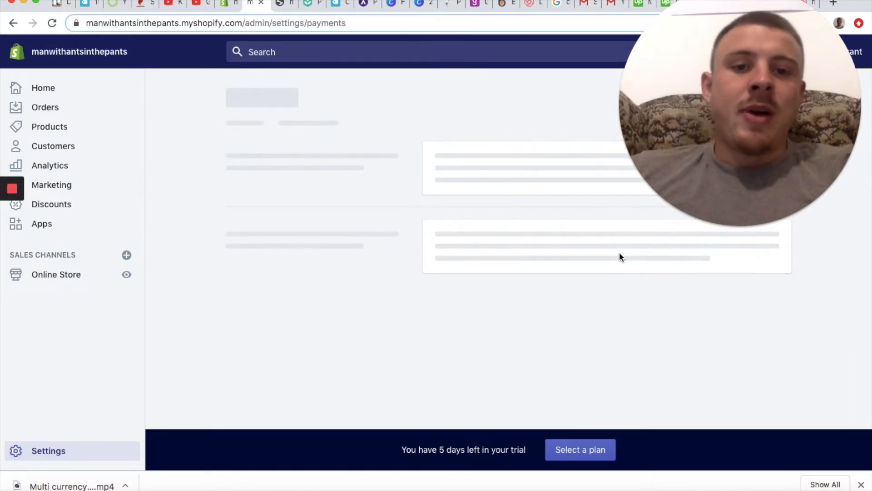
{"action": "left_click", "coordinate": [755, 305]}
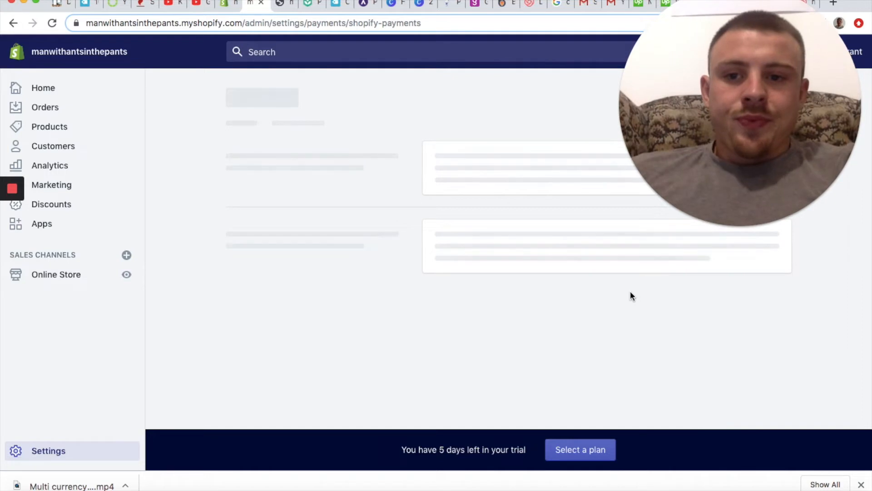
{"action": "scroll", "coordinate": [631, 294], "scroll_direction": "down", "scroll_amount": 3}
{"action": "scroll", "coordinate": [630, 295], "scroll_direction": "down", "scroll_amount": 5}
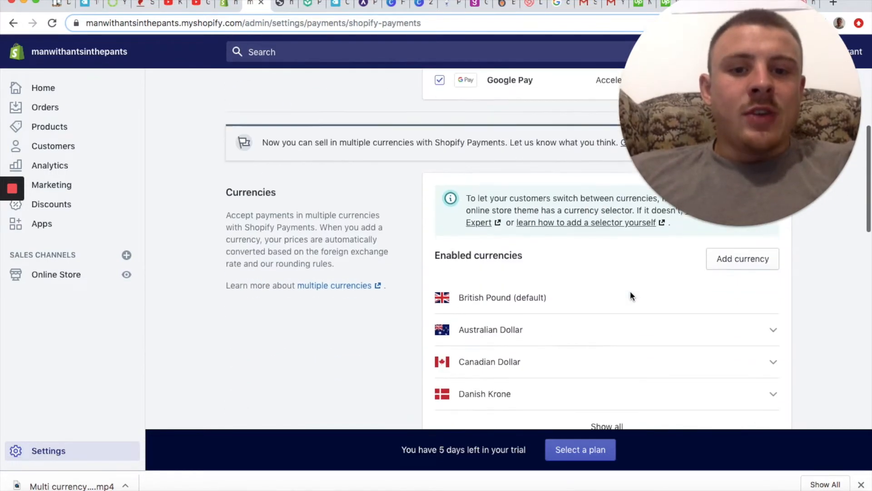
{"action": "scroll", "coordinate": [557, 263], "scroll_direction": "up", "scroll_amount": 1}
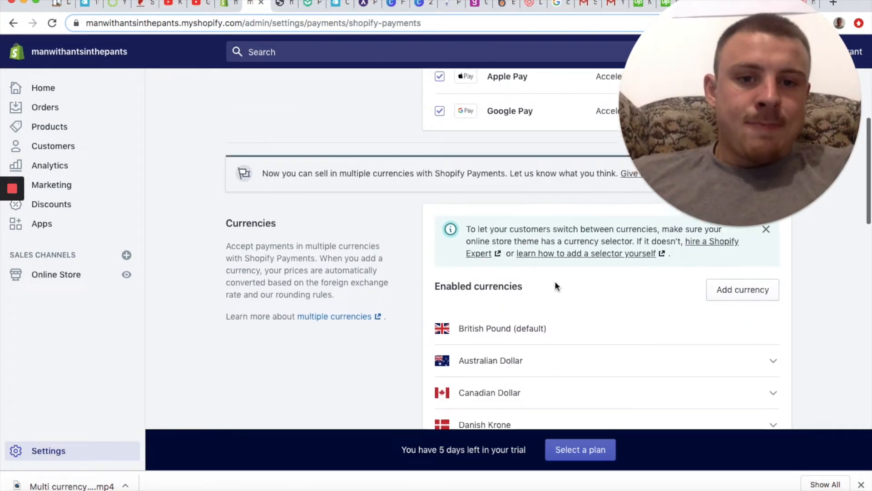
{"action": "scroll", "coordinate": [557, 284], "scroll_direction": "down", "scroll_amount": 2}
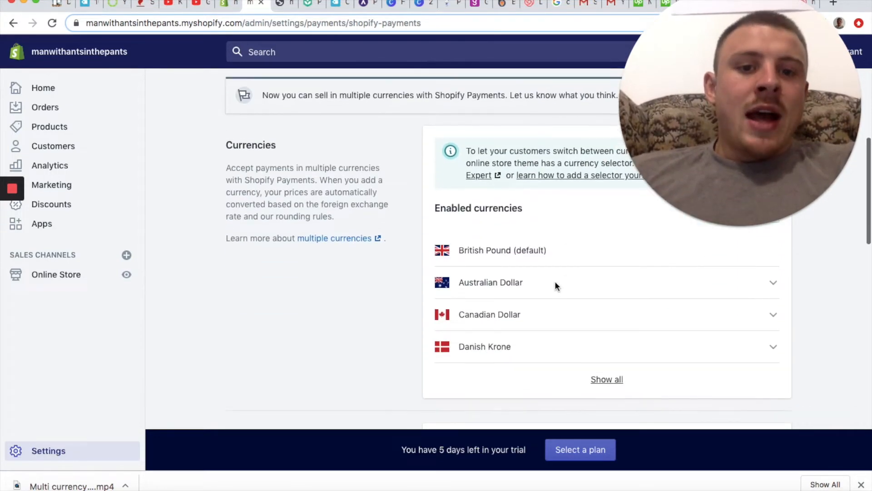
{"action": "triple_click", "coordinate": [500, 250]}
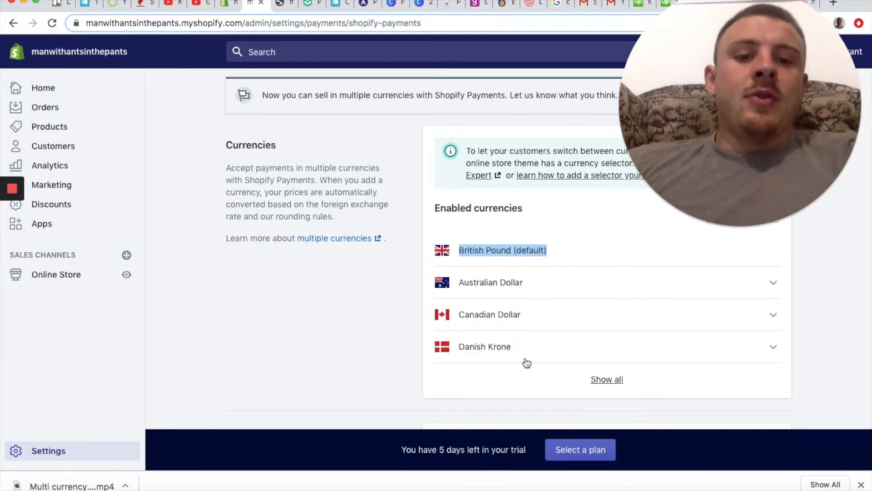
Step: Expand the enabled currencies to the full list and review them
{"action": "left_click", "coordinate": [590, 379]}
{"action": "scroll", "coordinate": [548, 324], "scroll_direction": "down", "scroll_amount": 5}
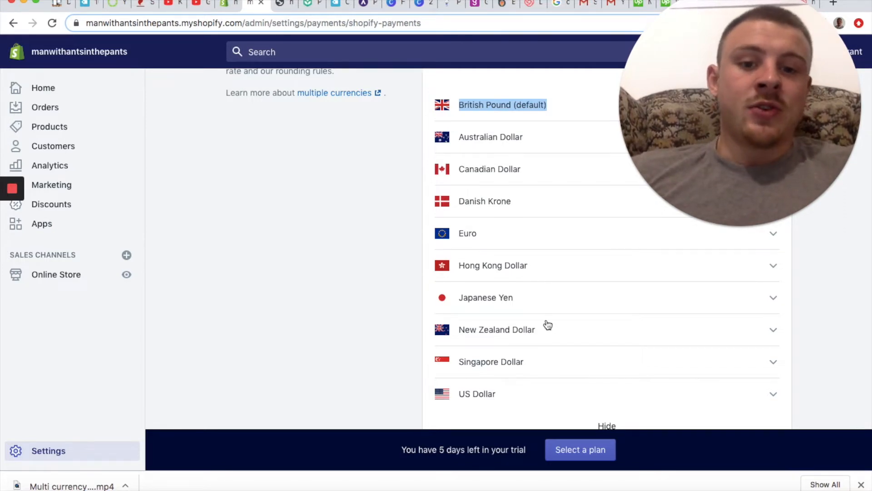
{"action": "scroll", "coordinate": [555, 240], "scroll_direction": "down", "scroll_amount": 4}
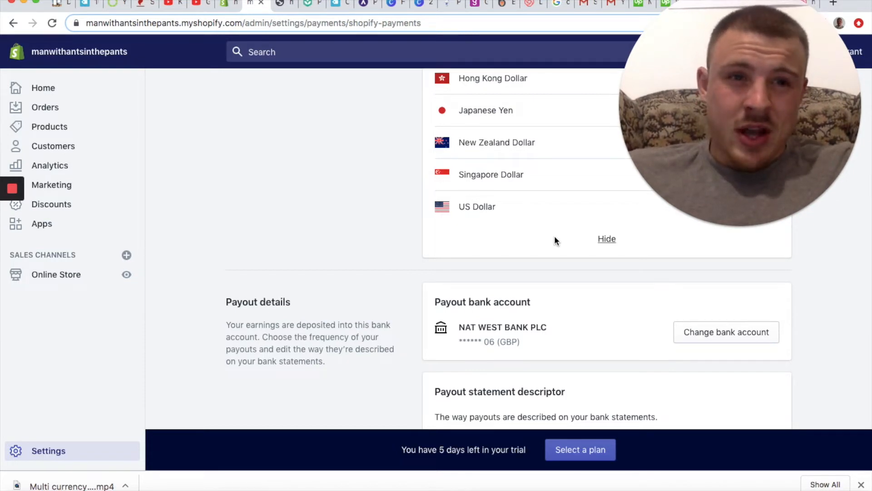
{"action": "scroll", "coordinate": [555, 239], "scroll_direction": "up", "scroll_amount": 6}
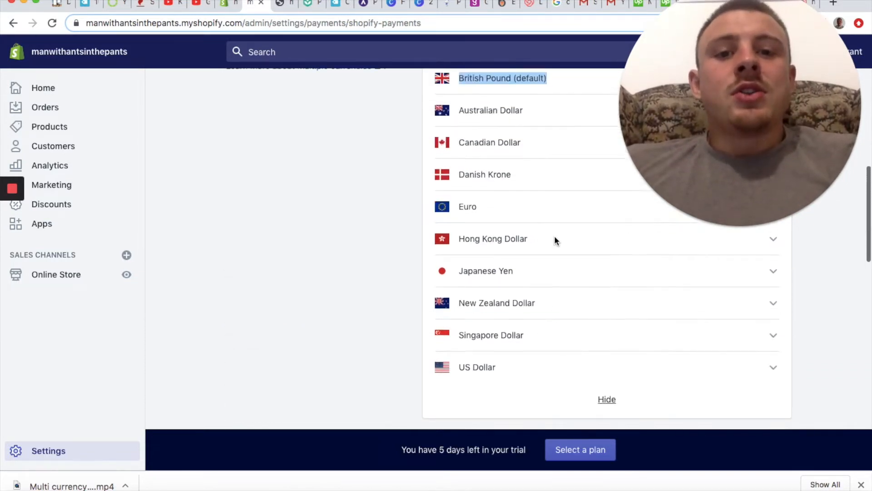
{"action": "left_click", "coordinate": [411, 174]}
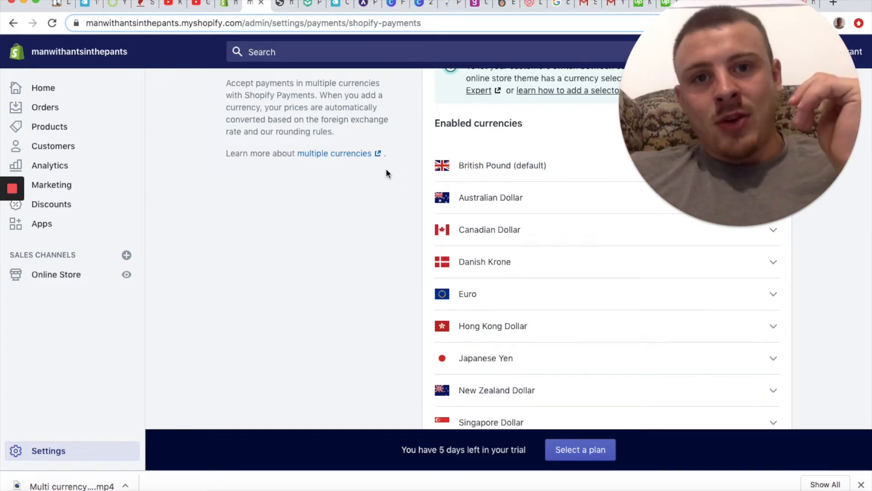
Step: View the live storefront and check which currencies its header currency selector offers
{"action": "left_click", "coordinate": [284, 7]}
{"action": "left_click_drag", "start_coordinate": [627, 172], "coordinate": [518, 221]}
{"action": "left_click", "coordinate": [825, 61]}
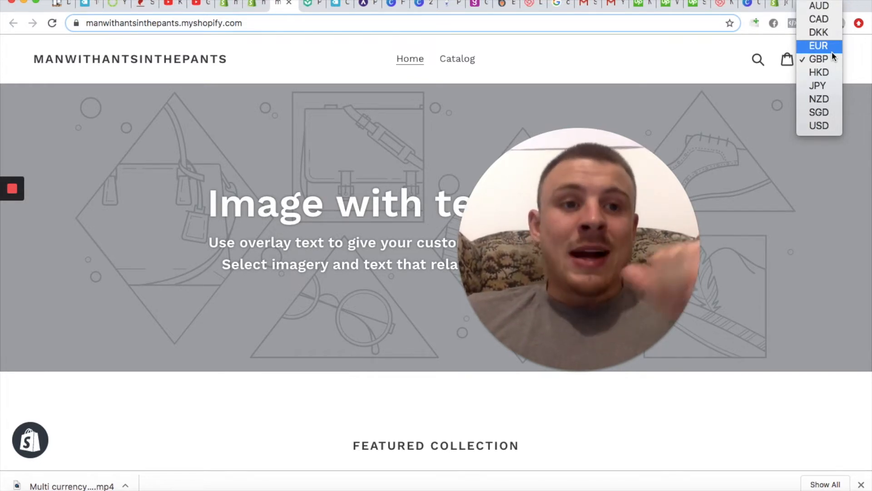
{"action": "left_click", "coordinate": [856, 68]}
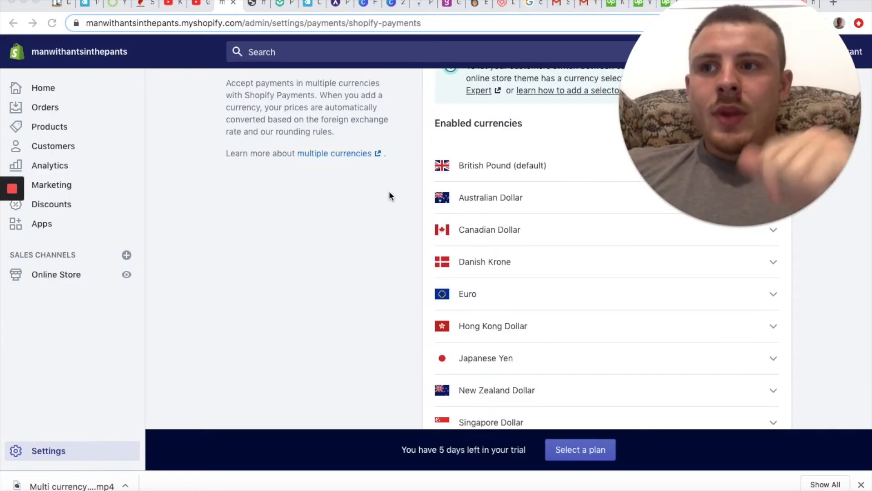
Step: Turn on Auto Redirection in the Geolocation Redirect app's configuration
{"action": "left_click", "coordinate": [41, 223]}
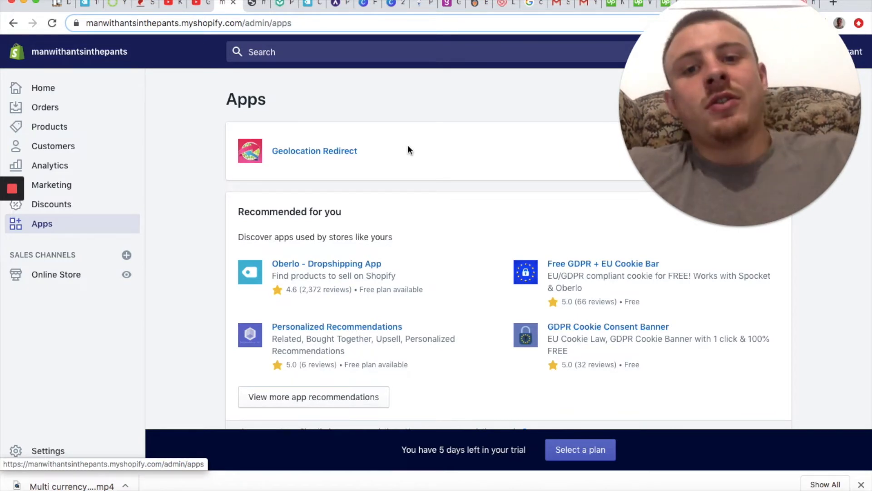
{"action": "left_click", "coordinate": [346, 152]}
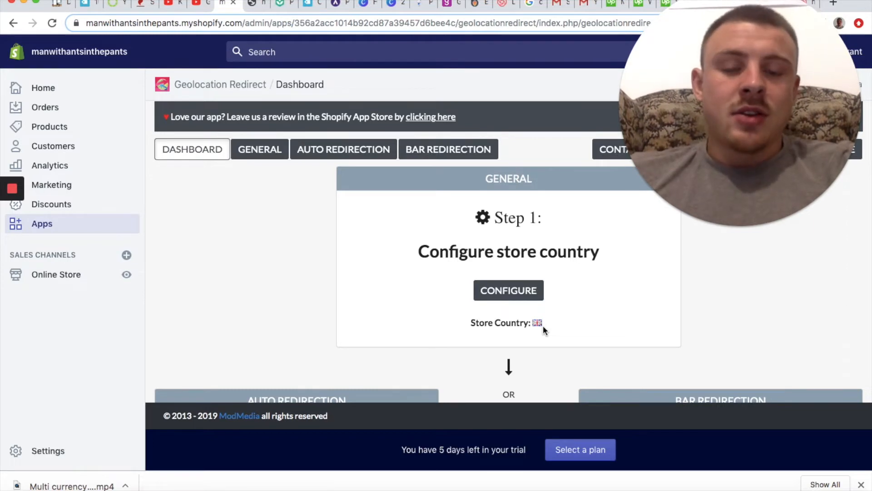
{"action": "scroll", "coordinate": [543, 327], "scroll_direction": "down", "scroll_amount": 5}
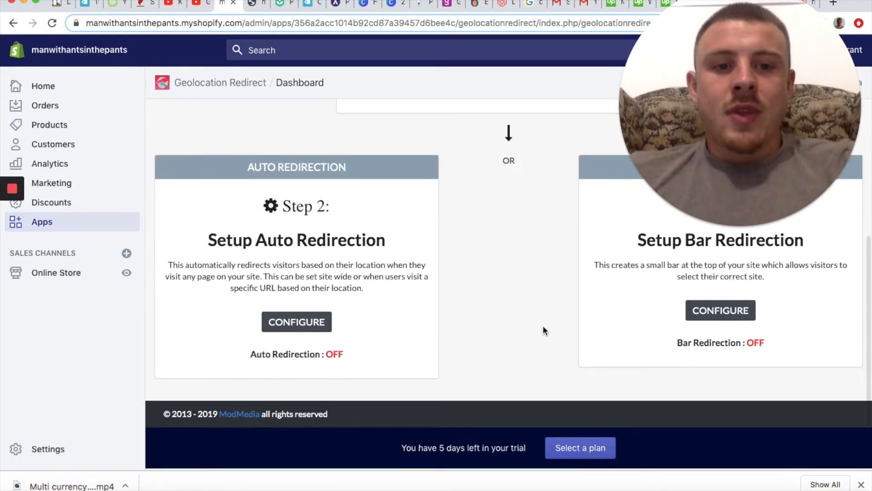
{"action": "scroll", "coordinate": [543, 325], "scroll_direction": "up", "scroll_amount": 2}
{"action": "scroll", "coordinate": [544, 325], "scroll_direction": "down", "scroll_amount": 2}
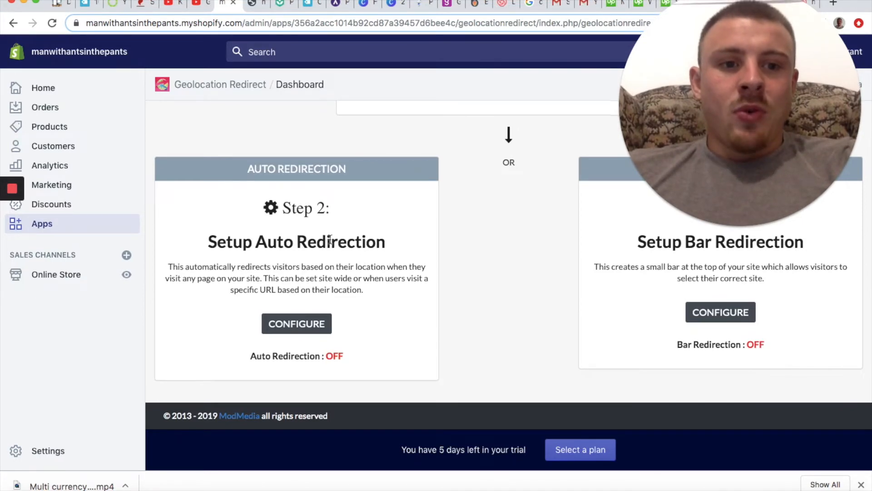
{"action": "left_click", "coordinate": [318, 328]}
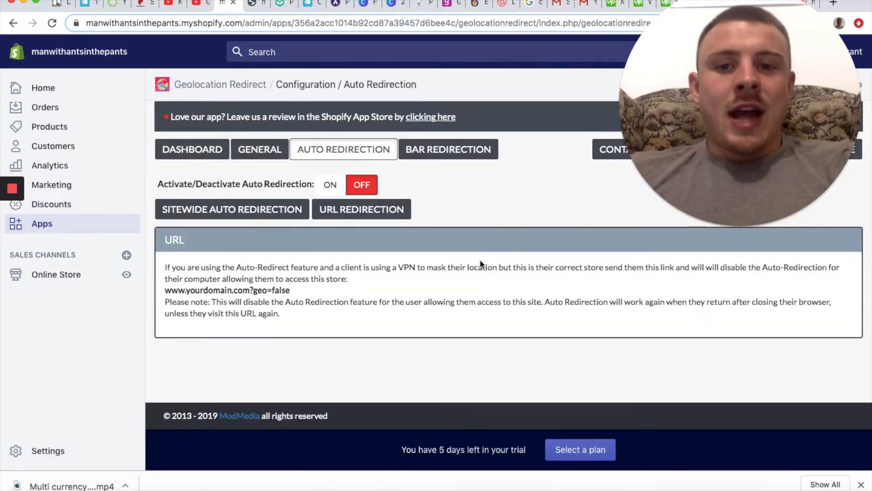
{"action": "scroll", "coordinate": [460, 239], "scroll_direction": "down", "scroll_amount": 1}
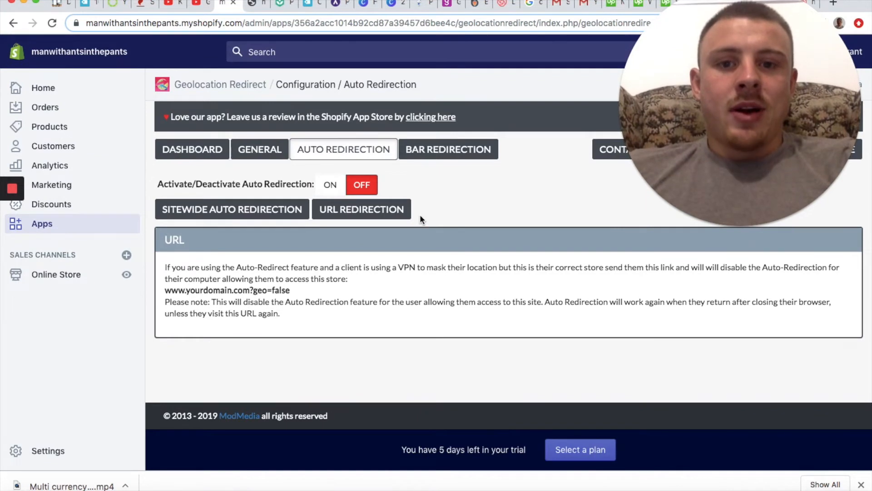
{"action": "left_click", "coordinate": [330, 184]}
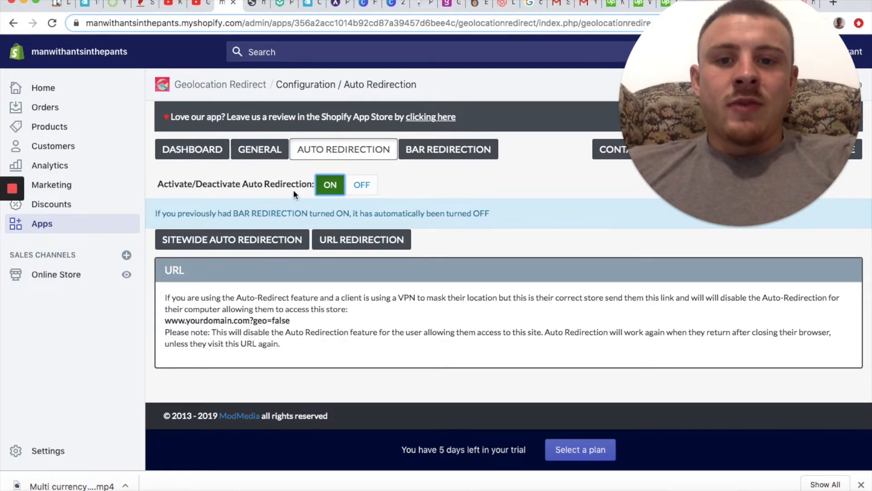
Step: Examine the URL Redirection and Sitewide Auto Redirection settings, ending on the redirections for specific URLs
{"action": "left_click", "coordinate": [372, 242]}
{"action": "scroll", "coordinate": [372, 243], "scroll_direction": "down", "scroll_amount": 5}
{"action": "scroll", "coordinate": [373, 242], "scroll_direction": "up", "scroll_amount": 2}
{"action": "scroll", "coordinate": [372, 242], "scroll_direction": "up", "scroll_amount": 2}
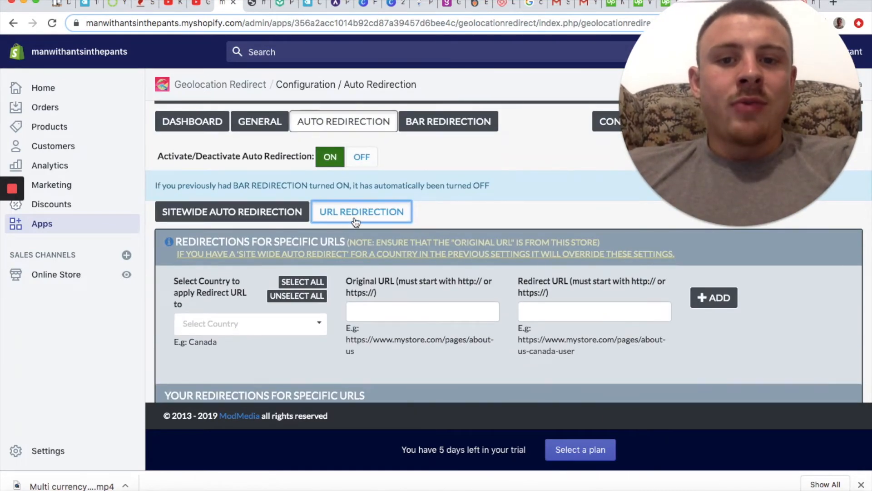
{"action": "scroll", "coordinate": [354, 221], "scroll_direction": "down", "scroll_amount": 5}
{"action": "scroll", "coordinate": [350, 220], "scroll_direction": "up", "scroll_amount": 4}
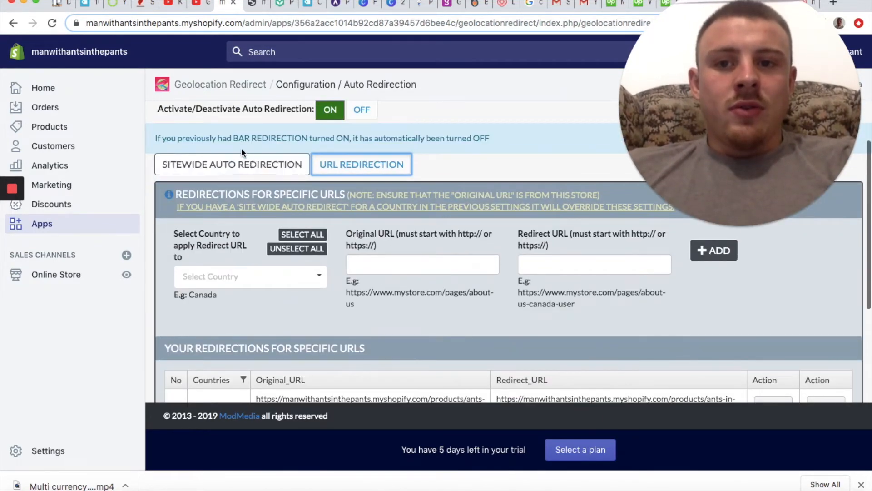
{"action": "left_click", "coordinate": [246, 164]}
{"action": "scroll", "coordinate": [337, 226], "scroll_direction": "down", "scroll_amount": 5}
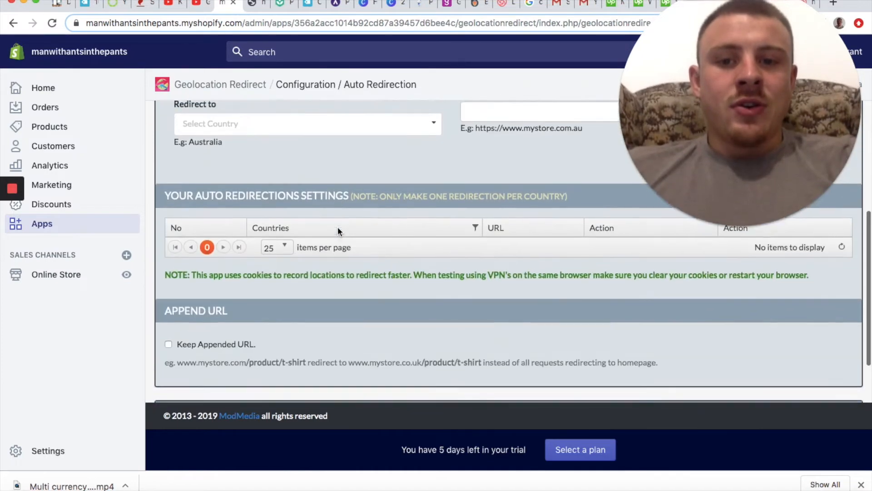
{"action": "scroll", "coordinate": [346, 224], "scroll_direction": "up", "scroll_amount": 4}
{"action": "left_click", "coordinate": [370, 144]}
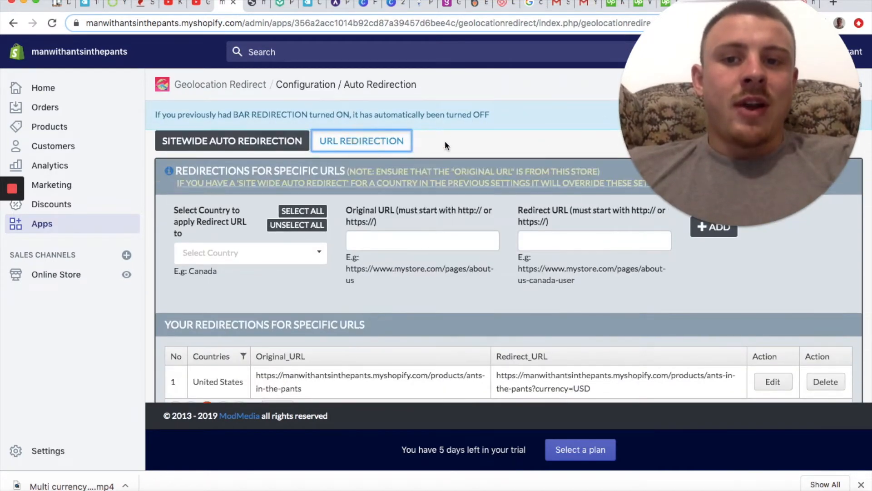
{"action": "scroll", "coordinate": [460, 267], "scroll_direction": "down", "scroll_amount": 2}
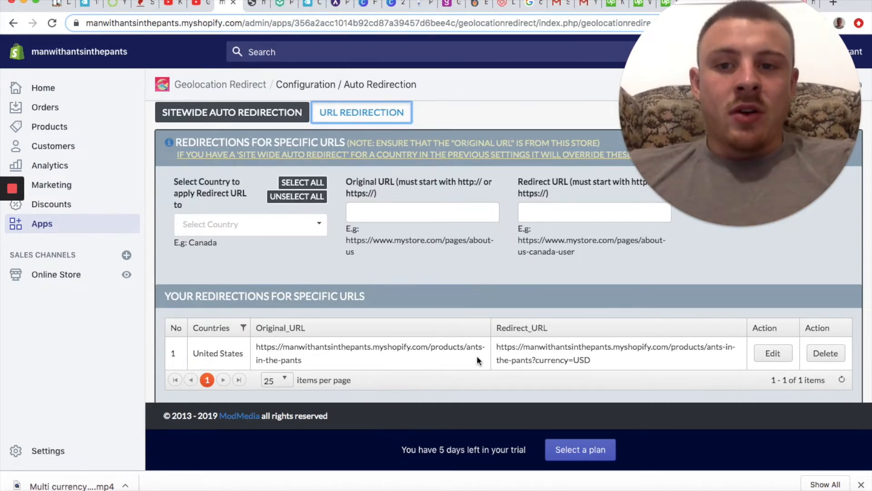
{"action": "left_click", "coordinate": [315, 224]}
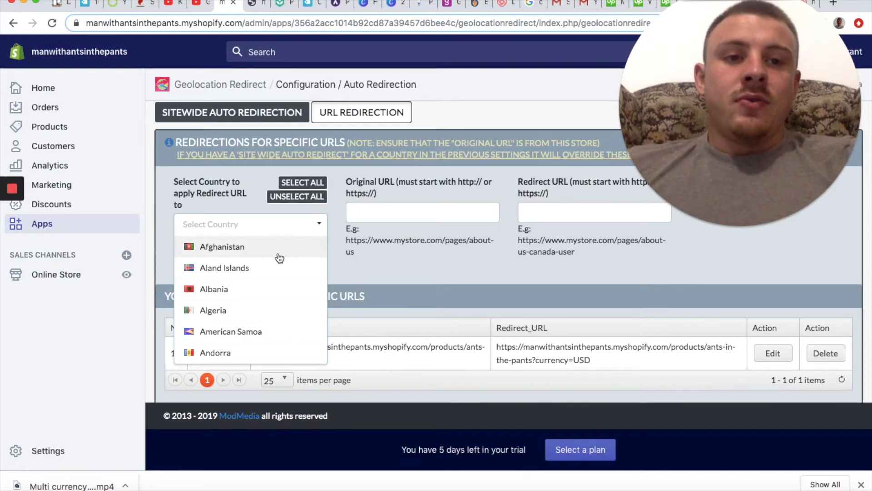
{"action": "scroll", "coordinate": [254, 312], "scroll_direction": "down", "scroll_amount": 4}
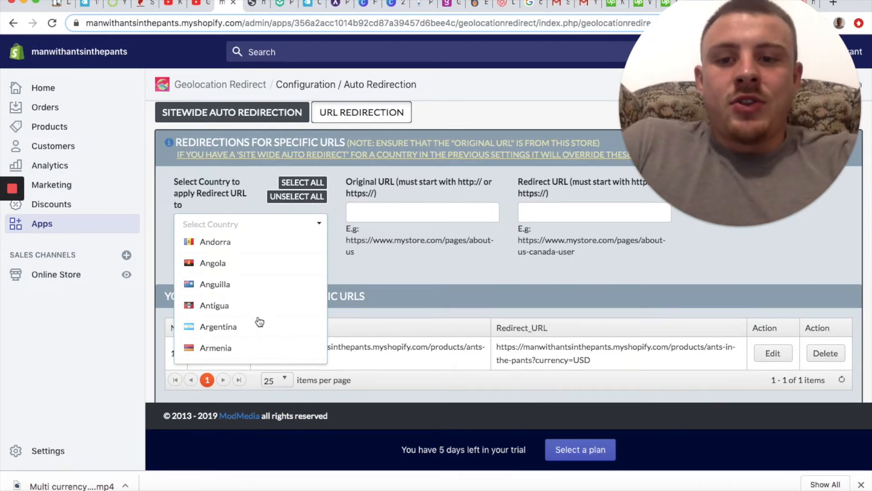
{"action": "left_click", "coordinate": [220, 224]}
{"action": "type", "text": "france"}
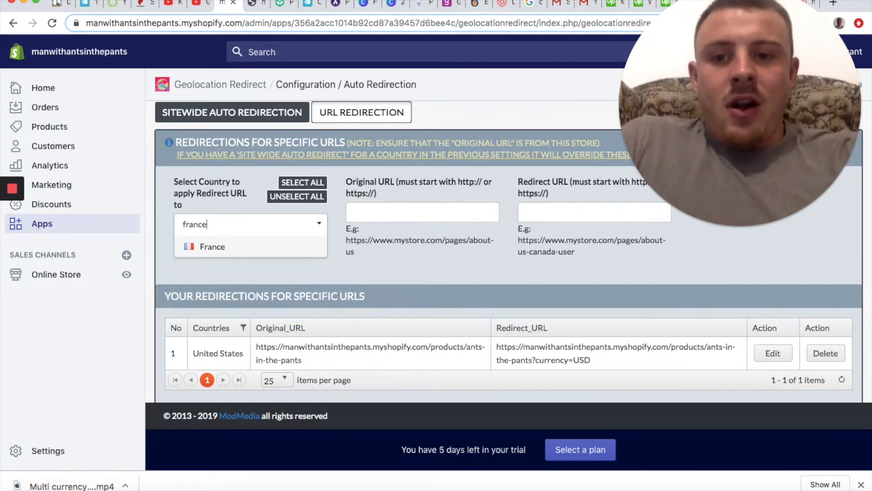
{"action": "left_click", "coordinate": [218, 248]}
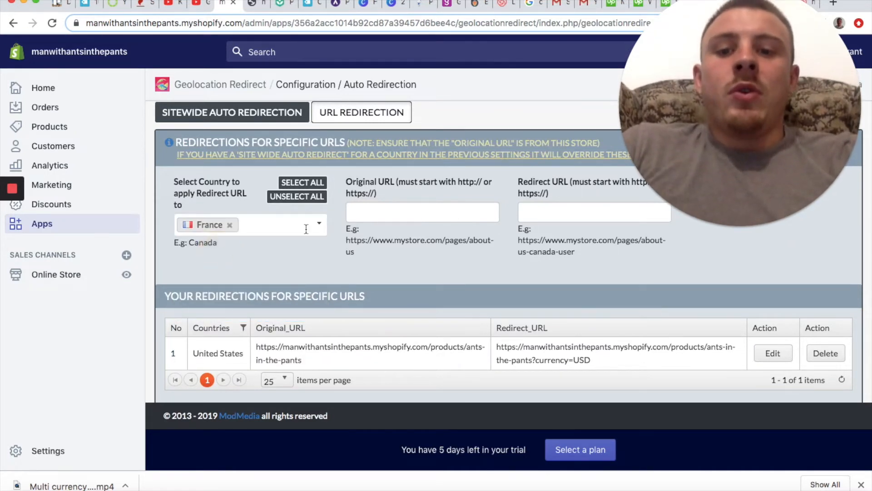
{"action": "left_click", "coordinate": [375, 215]}
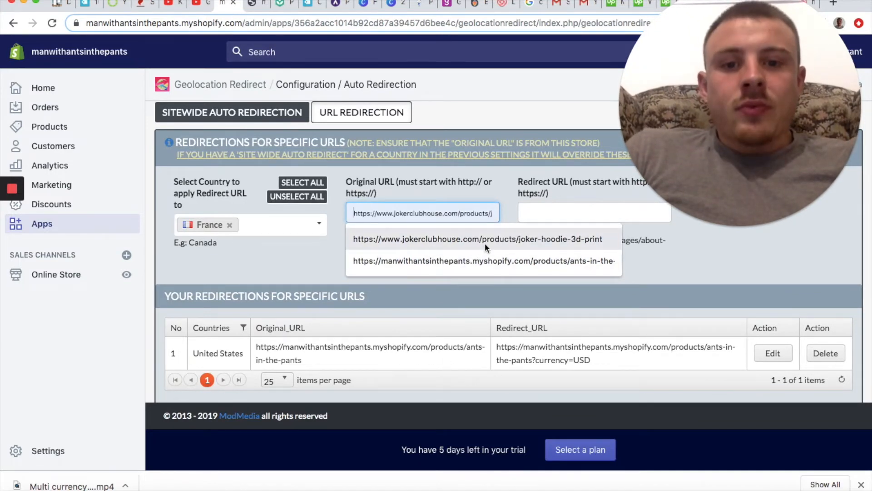
{"action": "left_click", "coordinate": [565, 239]}
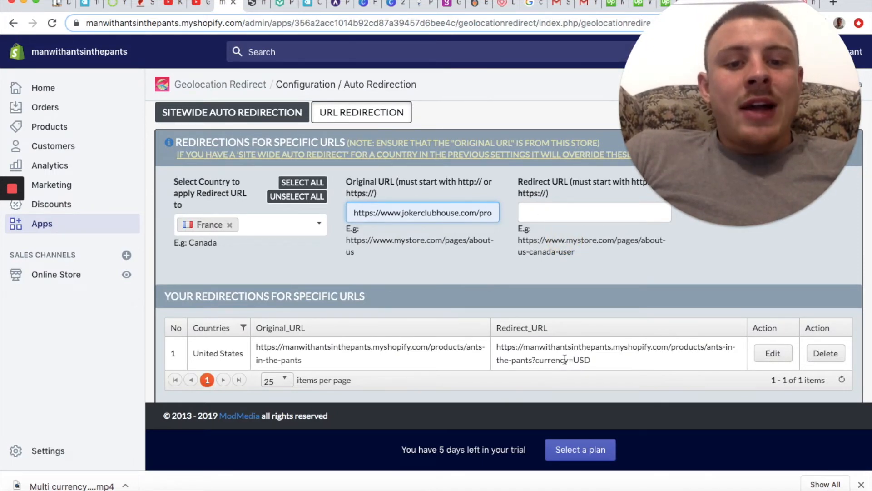
Step: Examine the currency parameter at the end of the existing United States redirect URL
{"action": "left_click_drag", "start_coordinate": [534, 361], "coordinate": [574, 361]}
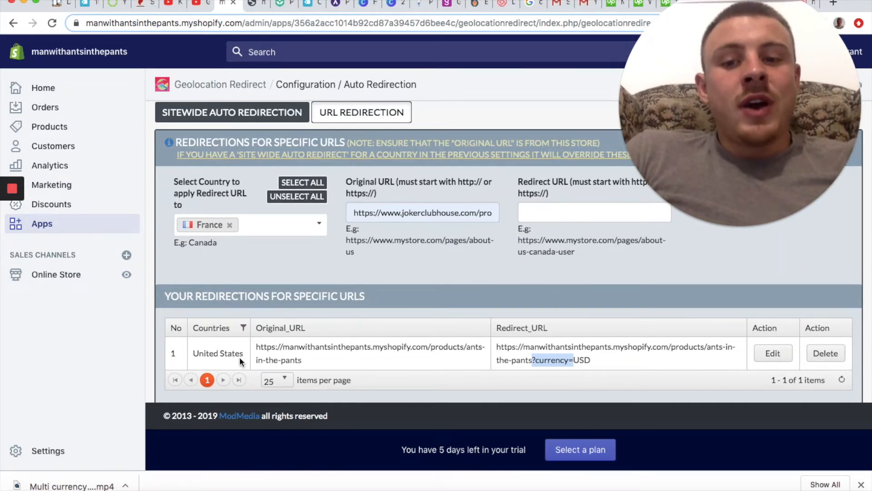
{"action": "left_click", "coordinate": [548, 359]}
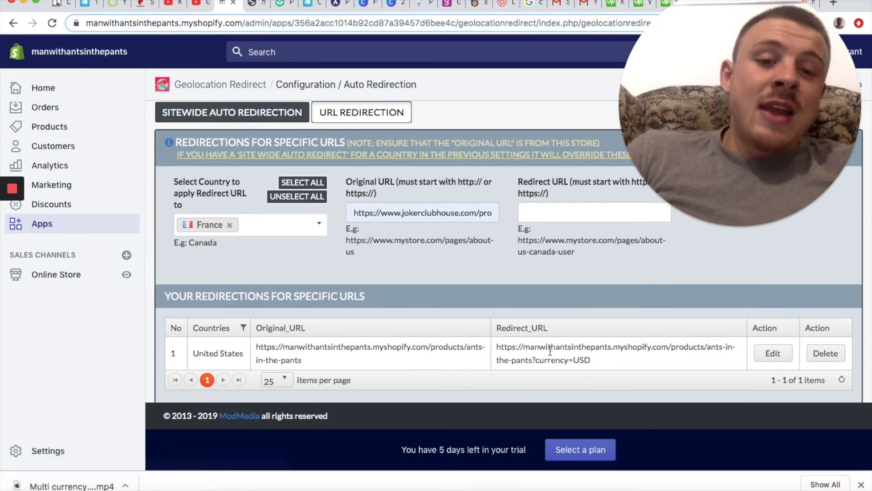
{"action": "left_click_drag", "start_coordinate": [593, 358], "coordinate": [545, 364]}
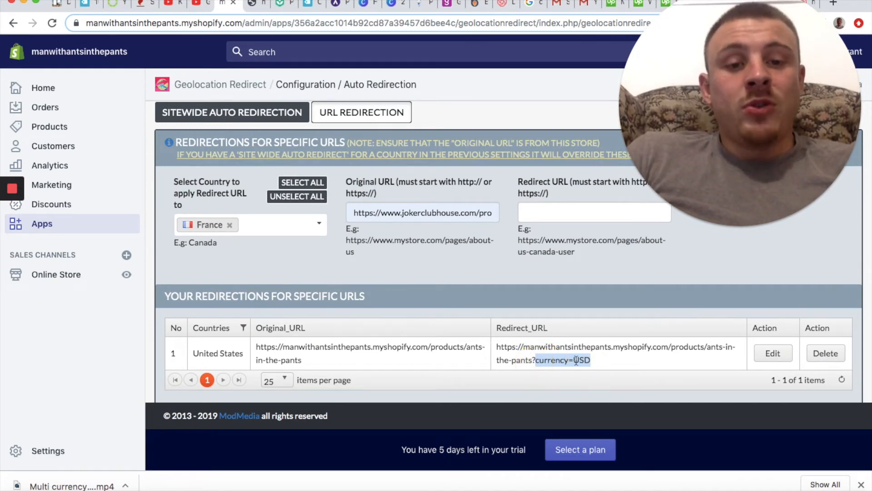
{"action": "left_click", "coordinate": [602, 360]}
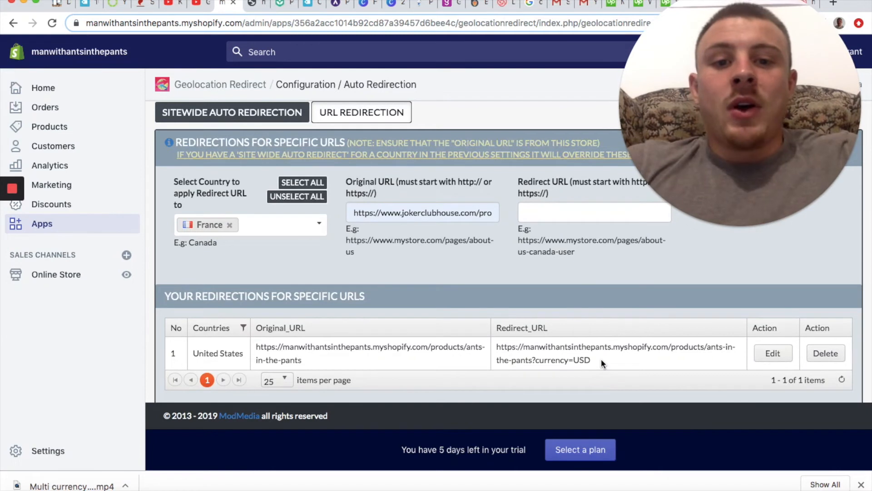
{"action": "left_click", "coordinate": [548, 213]}
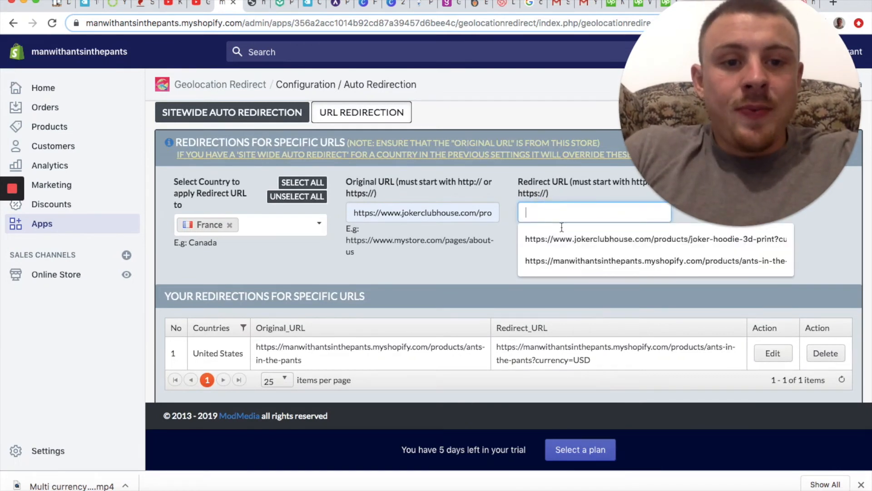
{"action": "left_click", "coordinate": [487, 210]}
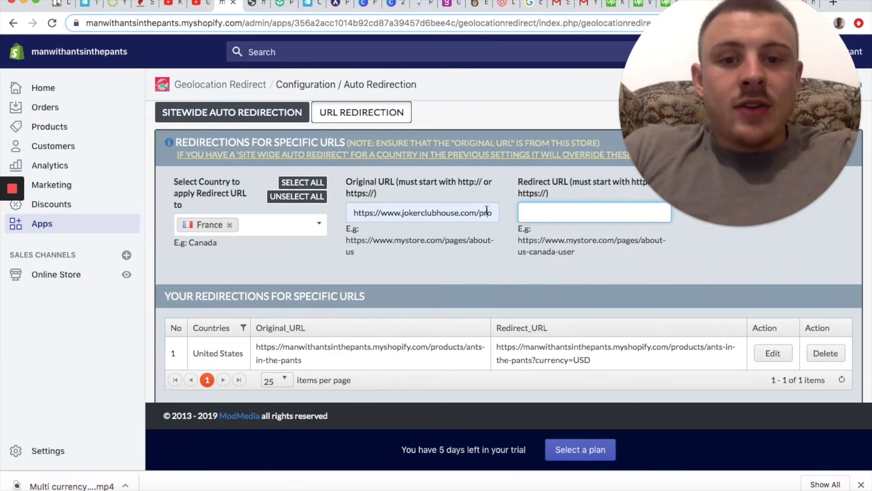
{"action": "triple_click", "coordinate": [487, 211]}
{"action": "left_click", "coordinate": [552, 212]}
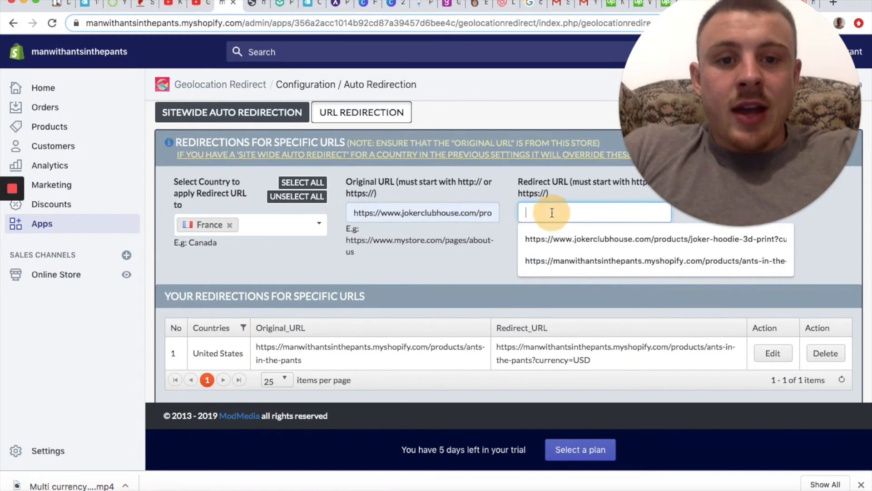
{"action": "key", "text": "super+v"}
{"action": "type", "text": "?"}
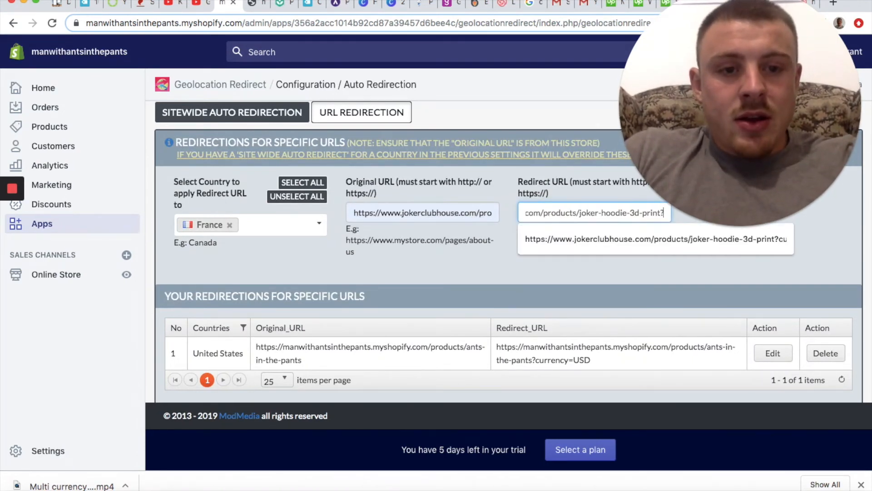
{"action": "type", "text": "currency="}
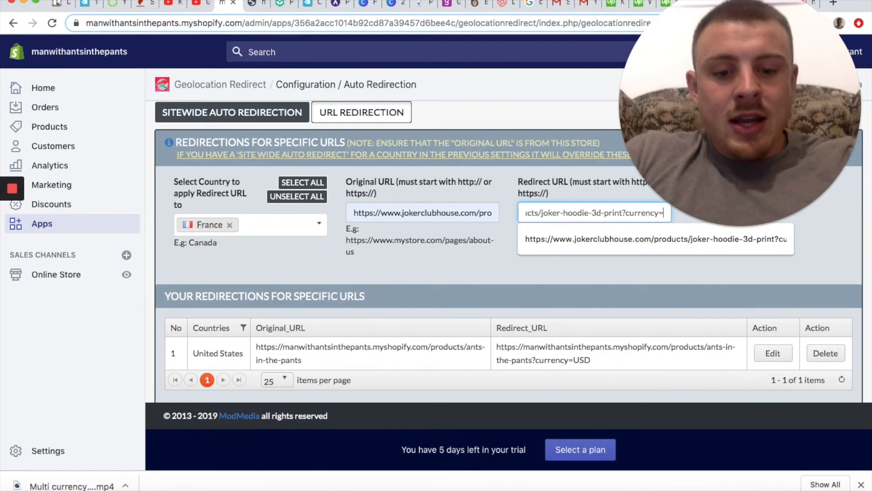
{"action": "type", "text": "EUR"}
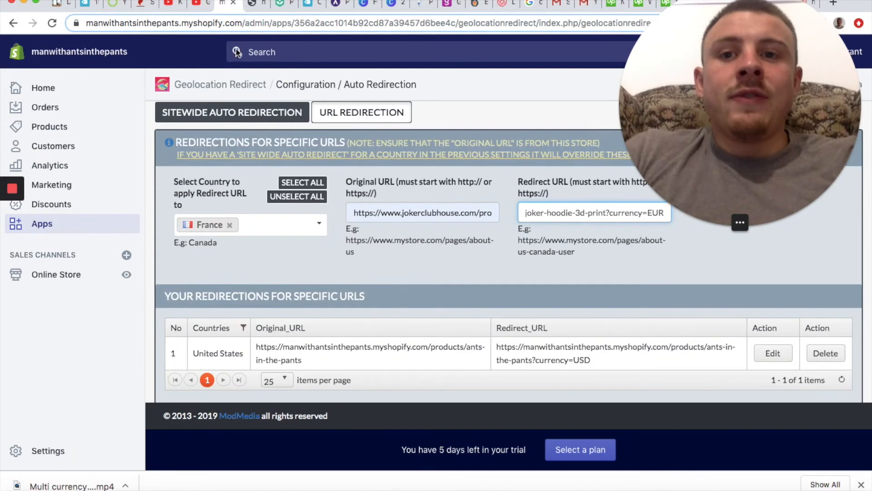
Step: Check the currency codes listed in the live storefront's header currency selector
{"action": "left_click", "coordinate": [257, 2]}
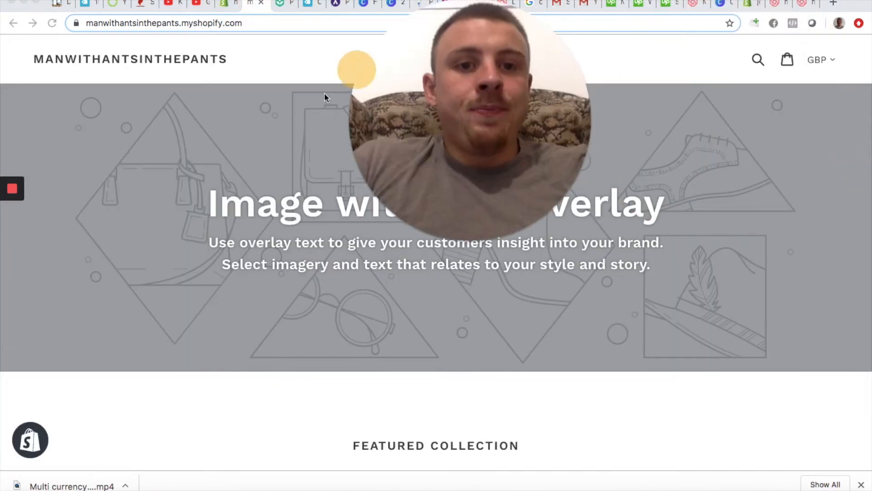
{"action": "left_click", "coordinate": [831, 61]}
{"action": "left_click", "coordinate": [830, 60]}
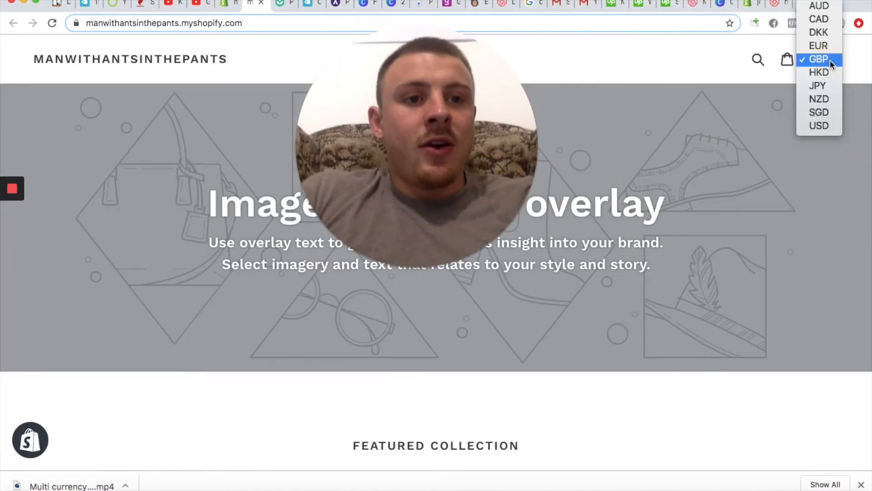
{"action": "left_click", "coordinate": [771, 72]}
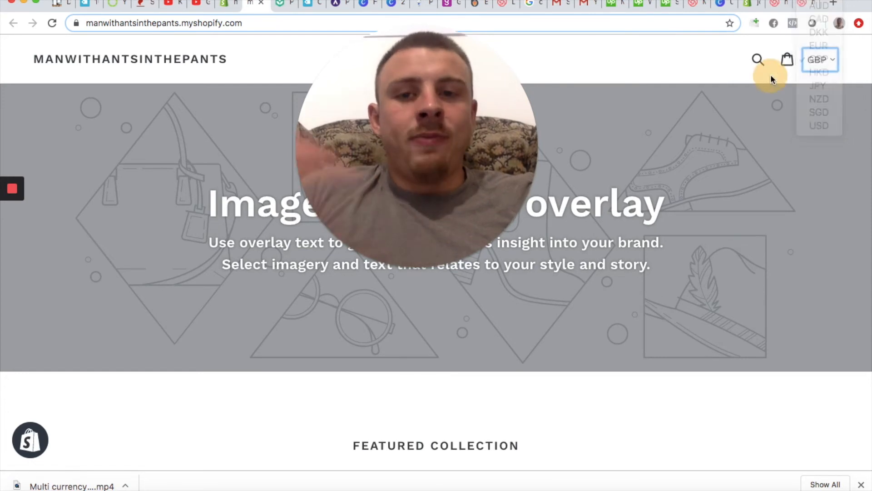
Step: Return to the Geolocation Redirect configuration, add the France redirection to the specific-URL list, and dismiss the notification
{"action": "left_click", "coordinate": [224, 5]}
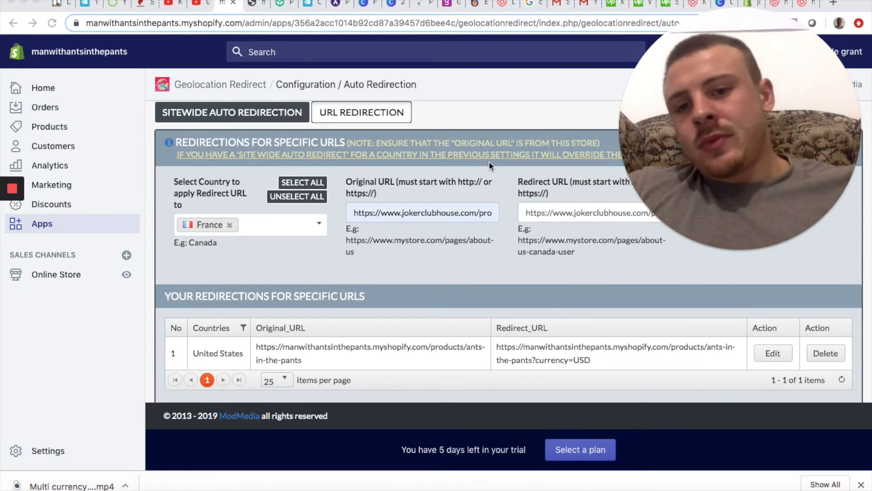
{"action": "left_click_drag", "start_coordinate": [667, 253], "coordinate": [526, 102]}
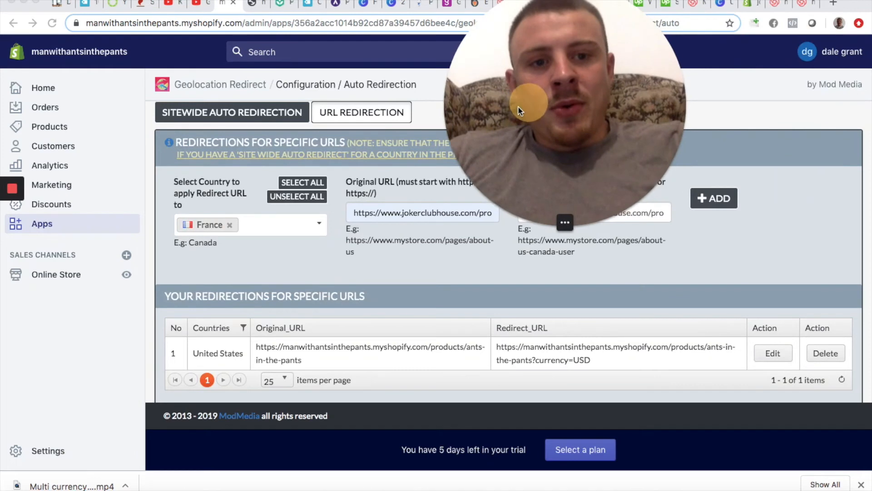
{"action": "left_click", "coordinate": [714, 196]}
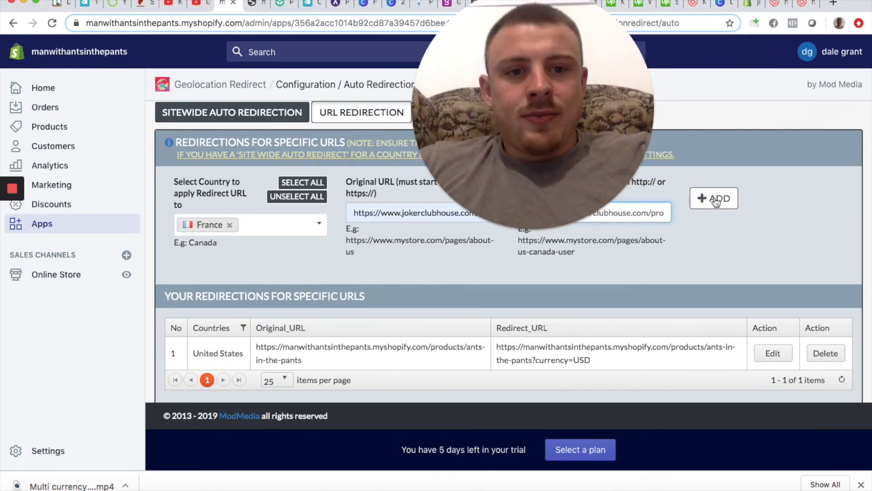
{"action": "left_click", "coordinate": [714, 198]}
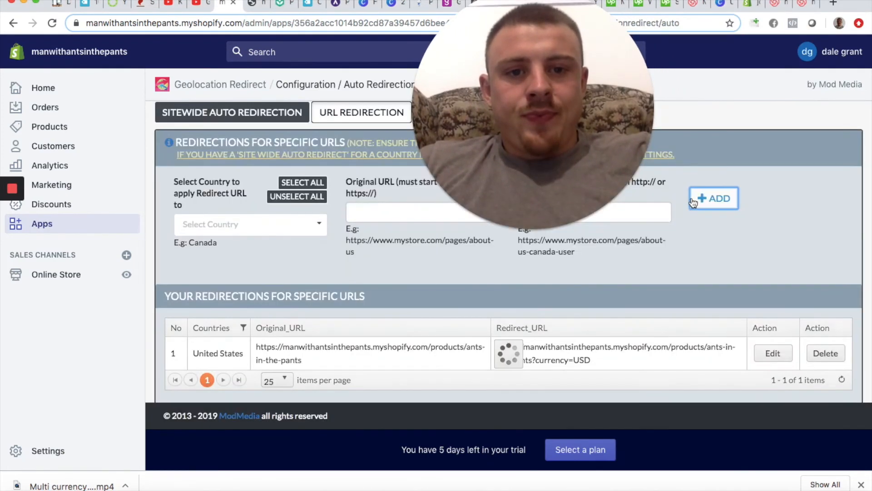
{"action": "scroll", "coordinate": [617, 294], "scroll_direction": "down", "scroll_amount": 3}
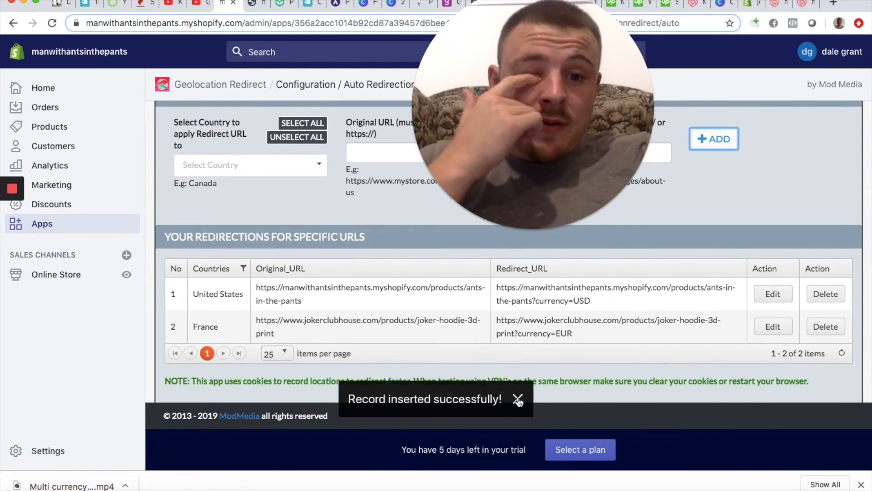
{"action": "left_click", "coordinate": [517, 399]}
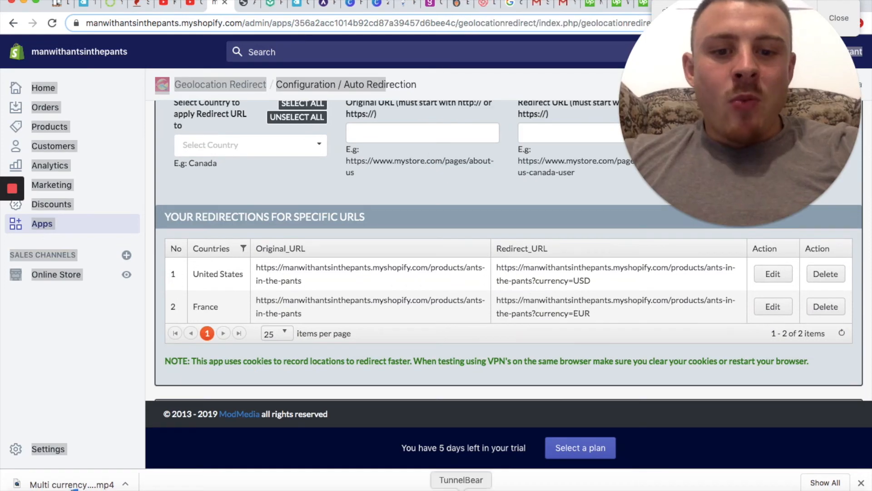
Step: Switch to the VPN app, connect through France, and return to the list of redirections
{"action": "left_click", "coordinate": [461, 487]}
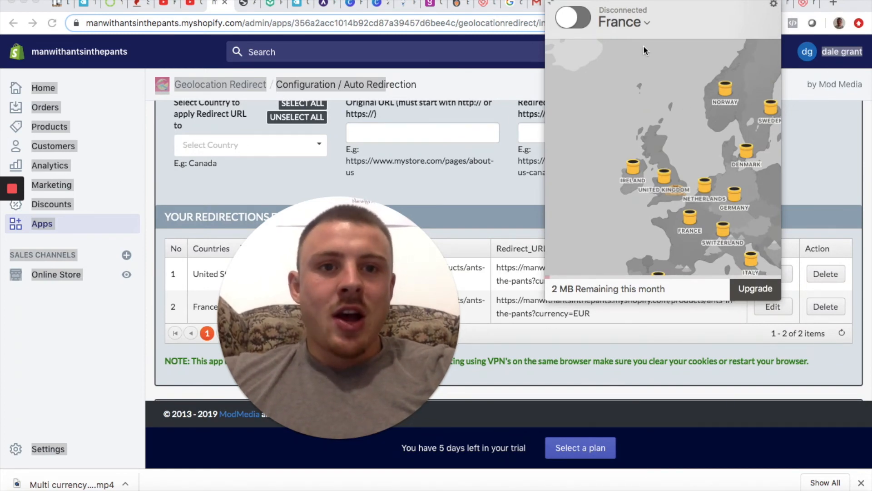
{"action": "left_click", "coordinate": [569, 15]}
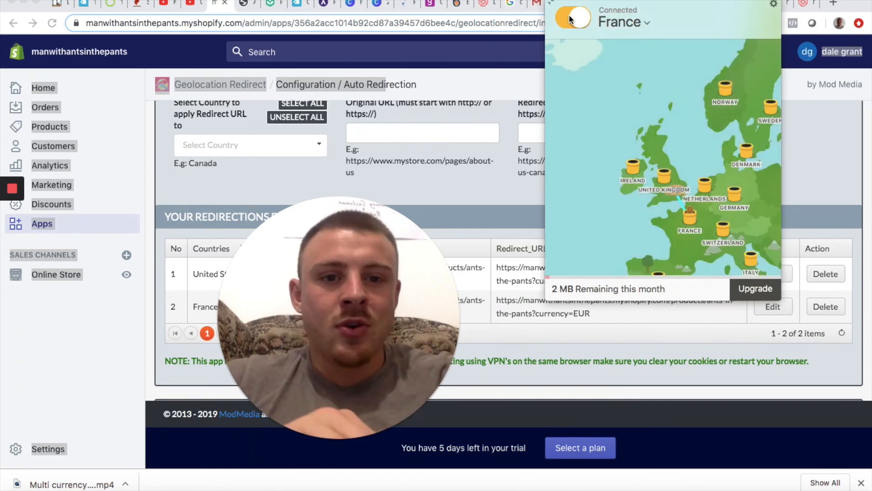
{"action": "left_click", "coordinate": [510, 279]}
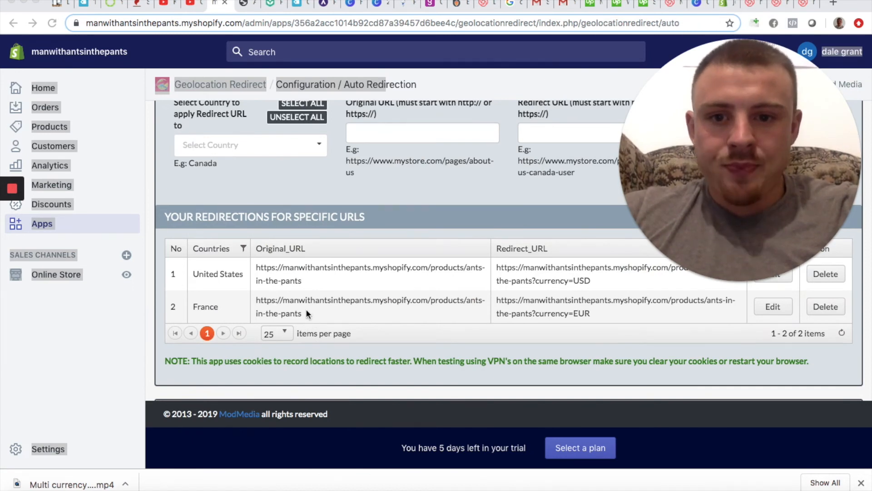
Step: Copy the France redirection's original URL and load it in the storefront tab to test the currency redirect
{"action": "left_click_drag", "start_coordinate": [306, 313], "coordinate": [254, 299]}
{"action": "key", "text": "super+c"}
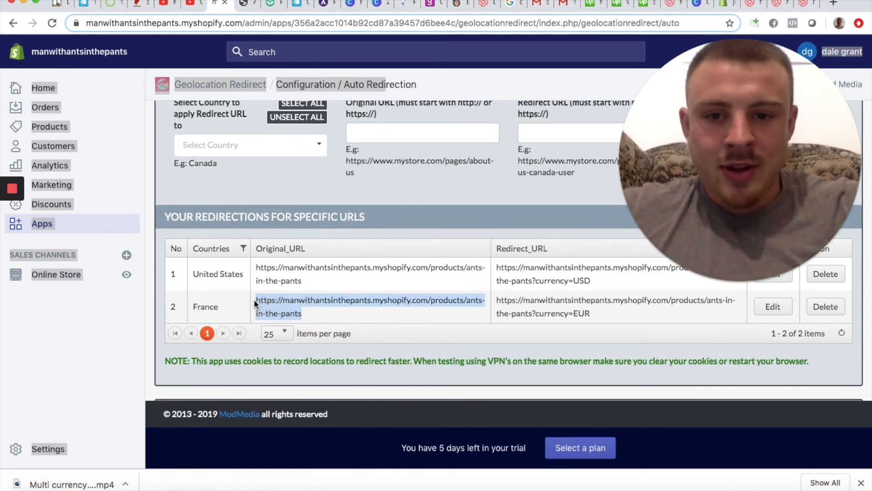
{"action": "left_click", "coordinate": [245, 5]}
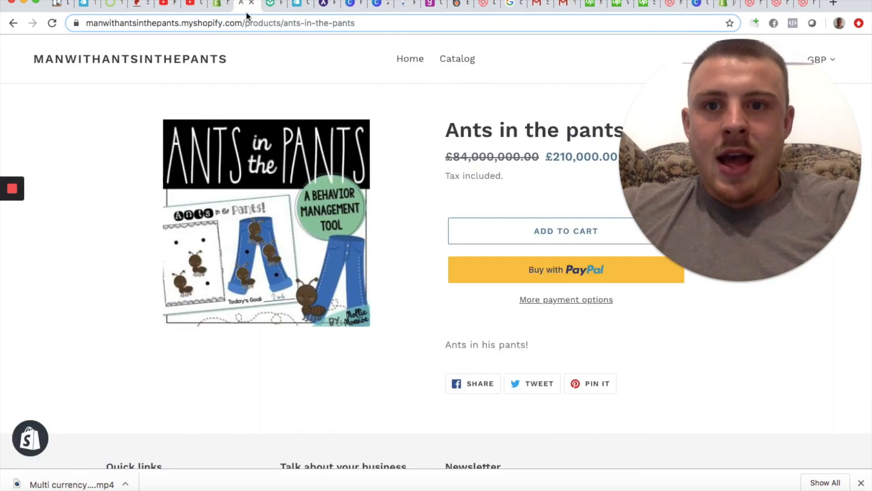
{"action": "left_click", "coordinate": [243, 20]}
{"action": "key", "text": "super+v"}
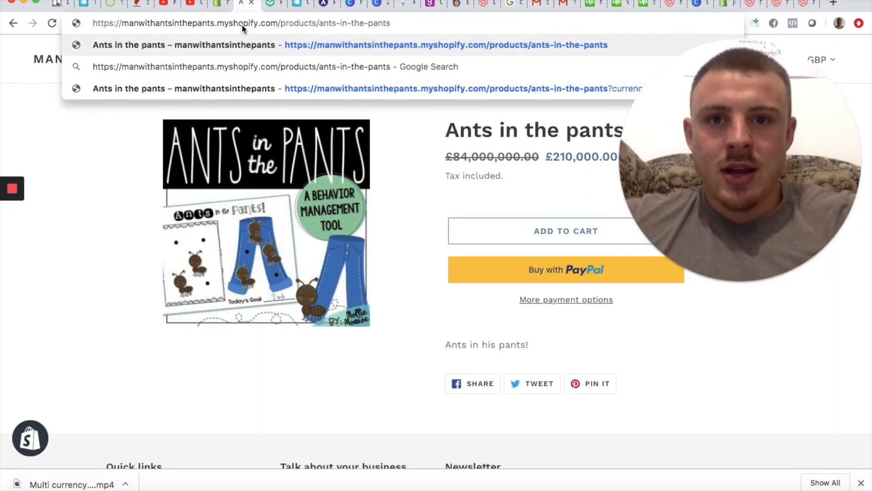
{"action": "key", "text": "Return"}
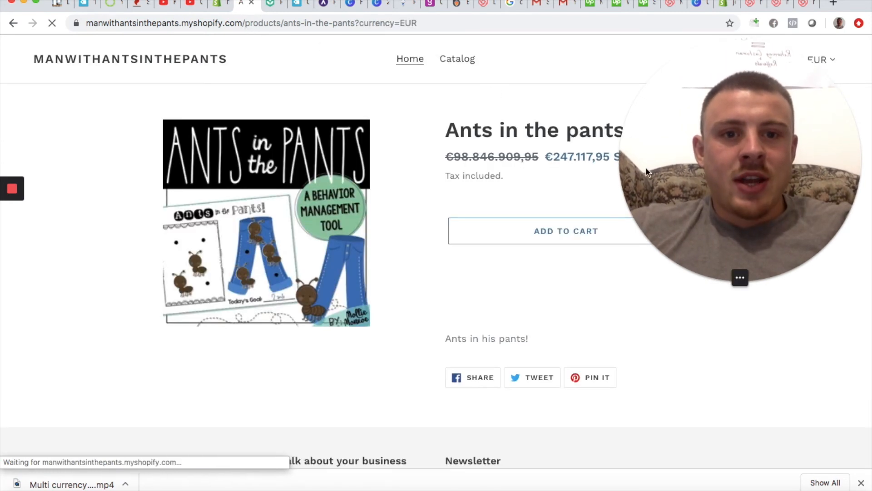
{"action": "left_click_drag", "start_coordinate": [720, 179], "coordinate": [141, 292]}
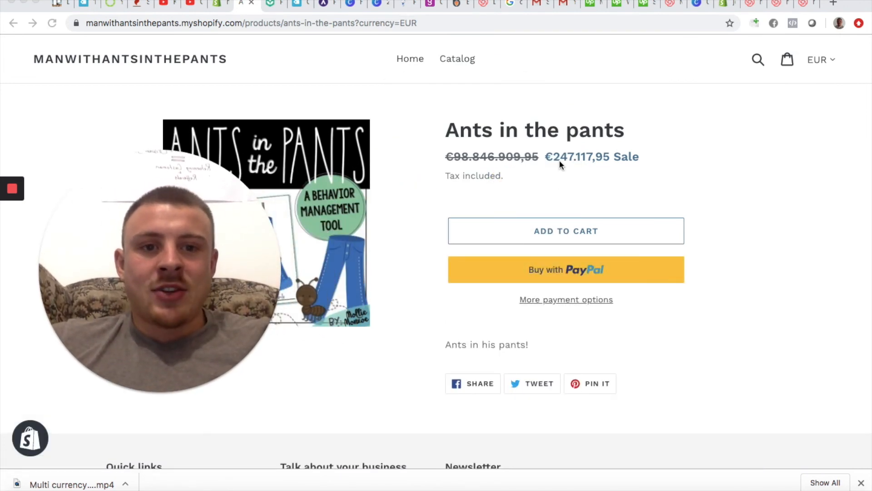
Step: Add the Ants in the pants product to the cart, view the cart, and proceed to checkout
{"action": "left_click", "coordinate": [571, 231]}
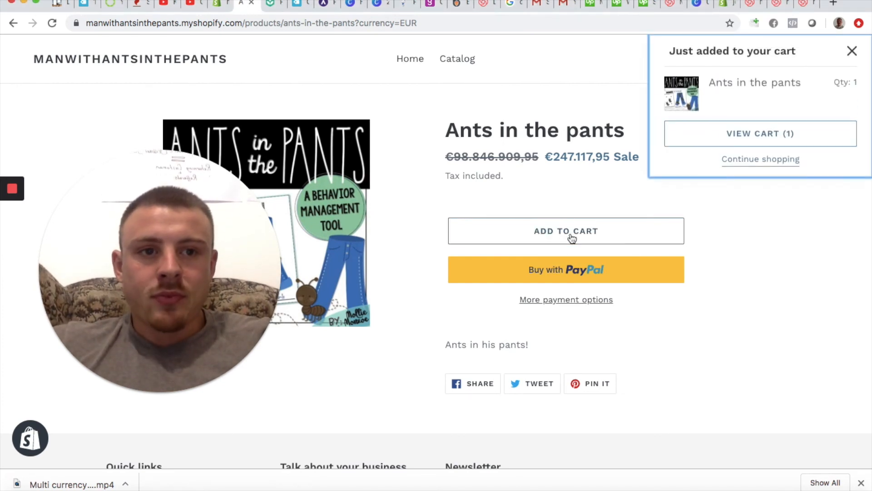
{"action": "left_click", "coordinate": [760, 142]}
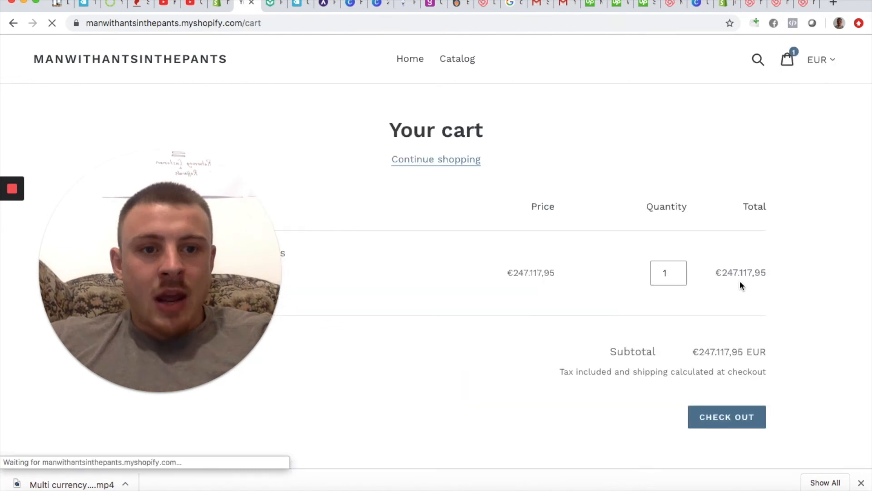
{"action": "left_click", "coordinate": [724, 424]}
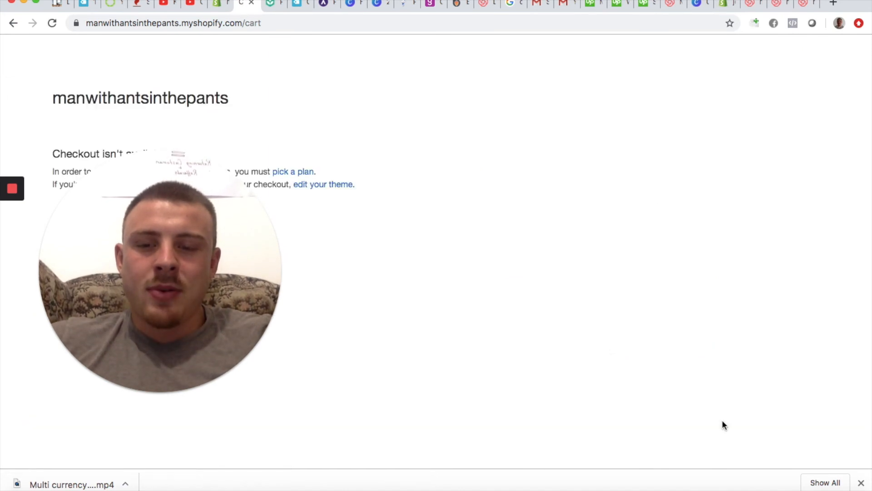
{"action": "left_click_drag", "start_coordinate": [220, 273], "coordinate": [700, 197]}
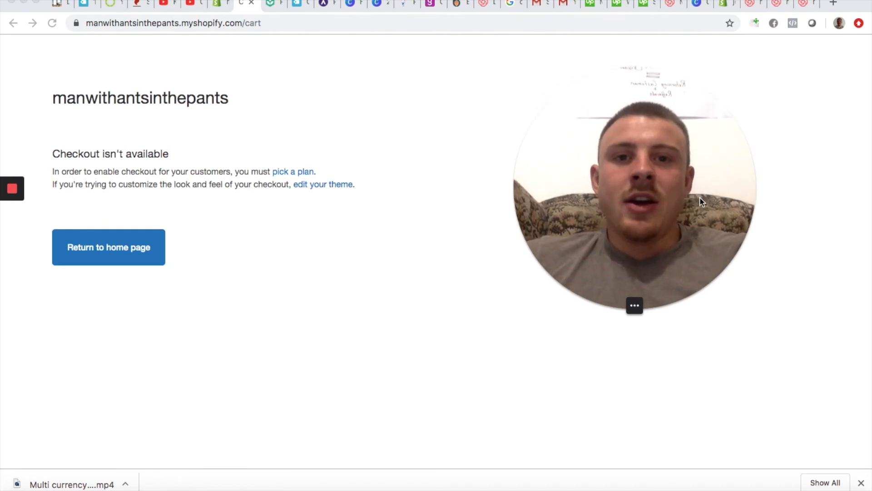